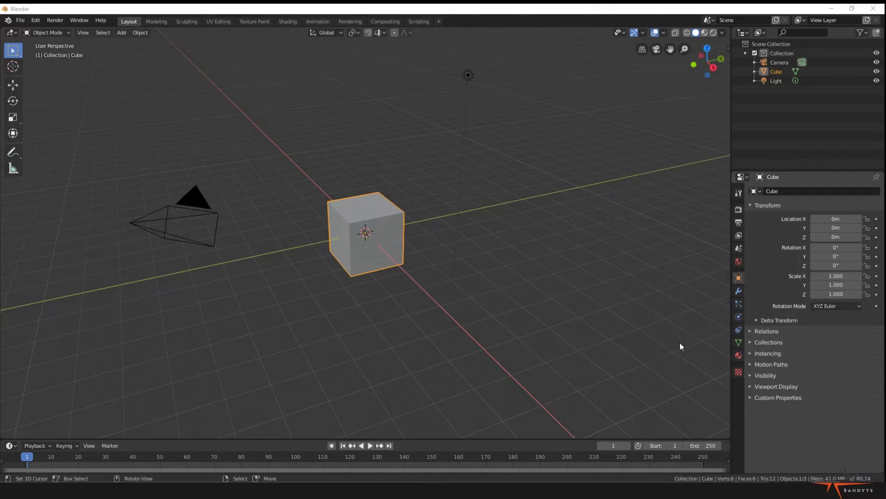
# Step: Open the add-on preferences and search the add-ons for "bool"
pyautogui.click(34, 23)
pyautogui.click(93, 145)
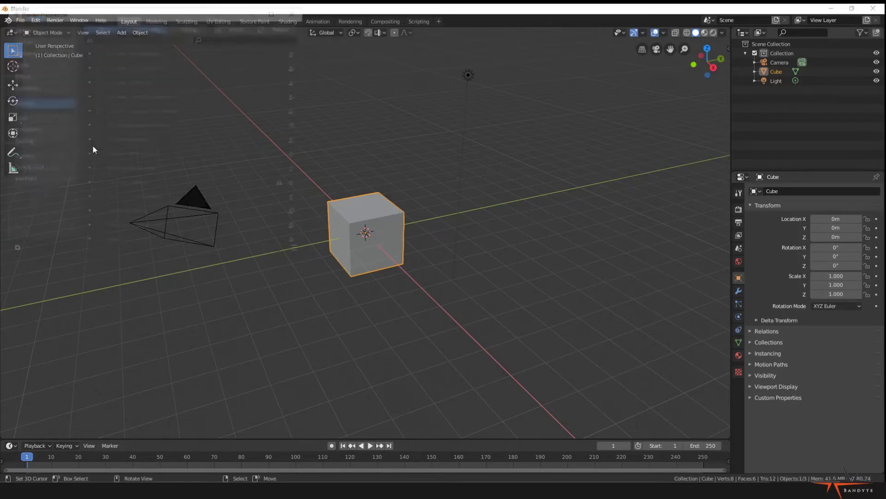
pyautogui.moveTo(204, 5); pyautogui.dragTo(614, 135)
pyautogui.click(655, 168)
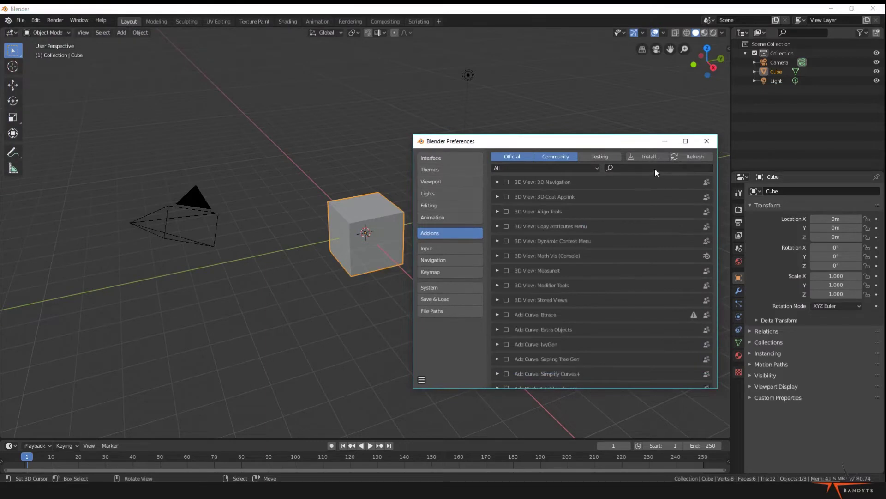
pyautogui.write('bool')
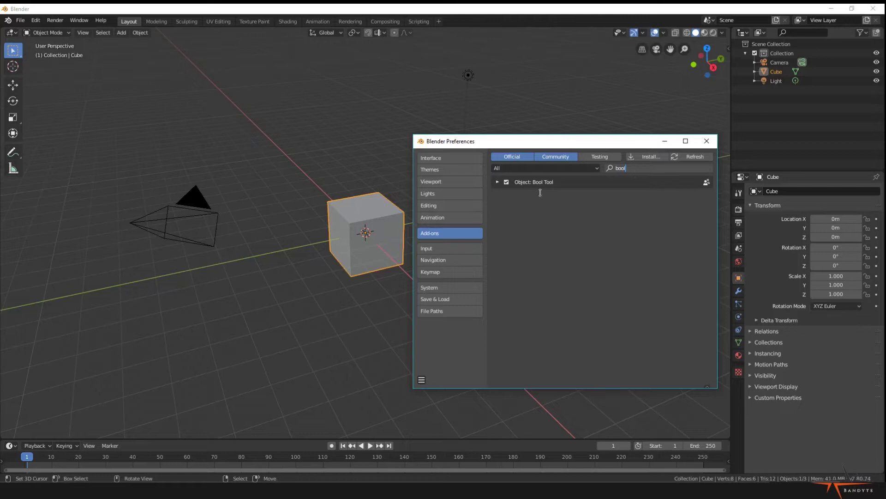
# Step: Search the add-ons for "loop" and "node", expand the Node Wrangler details, and close the preferences
pyautogui.hotkey('ctrl', 'a')
pyautogui.write('loop')
pyautogui.hotkey('ctrl', 'a')
pyautogui.write('node')
pyautogui.press('Return')
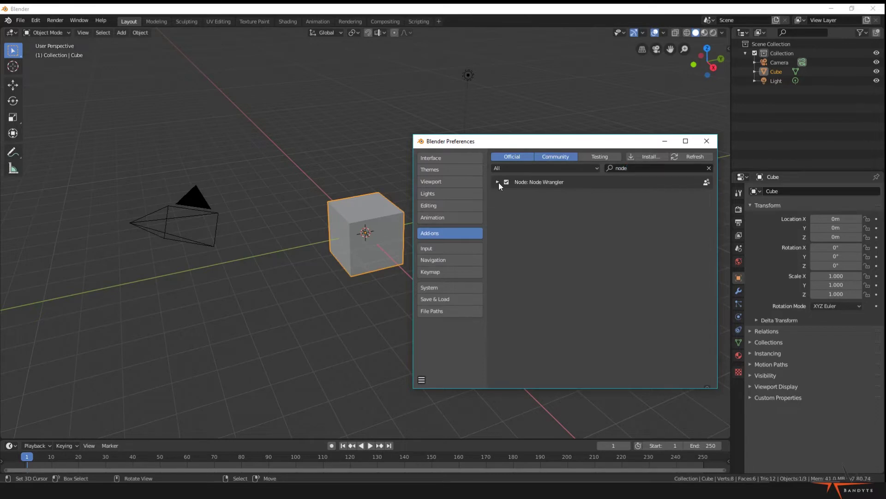
pyautogui.click(498, 182)
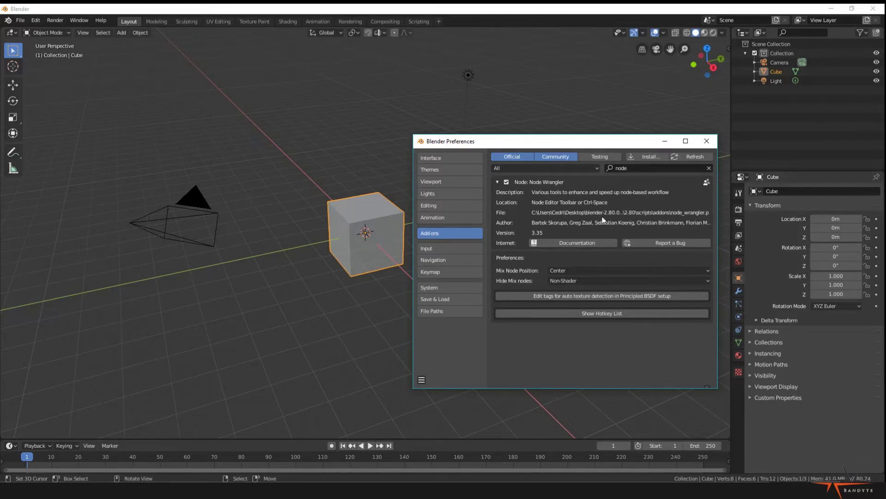
pyautogui.click(707, 141)
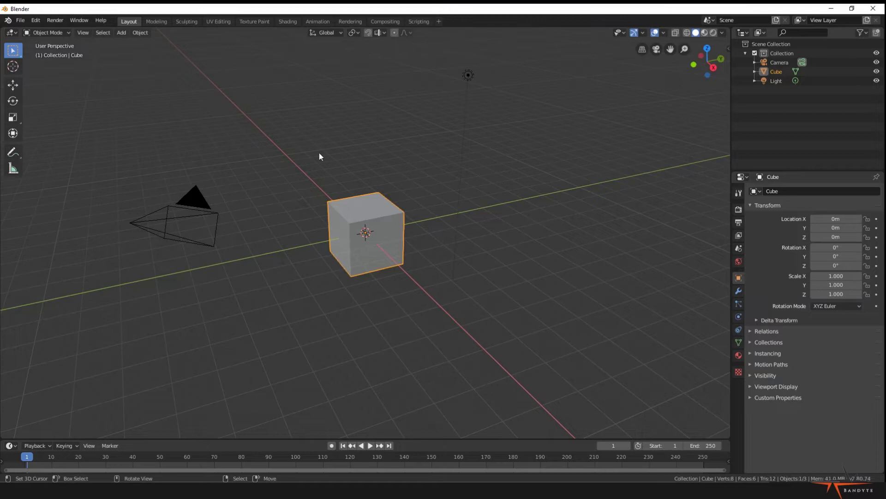
# Step: Replace the default cube with a monkey mesh at the scene origin
pyautogui.press('x')
pyautogui.click(348, 209)
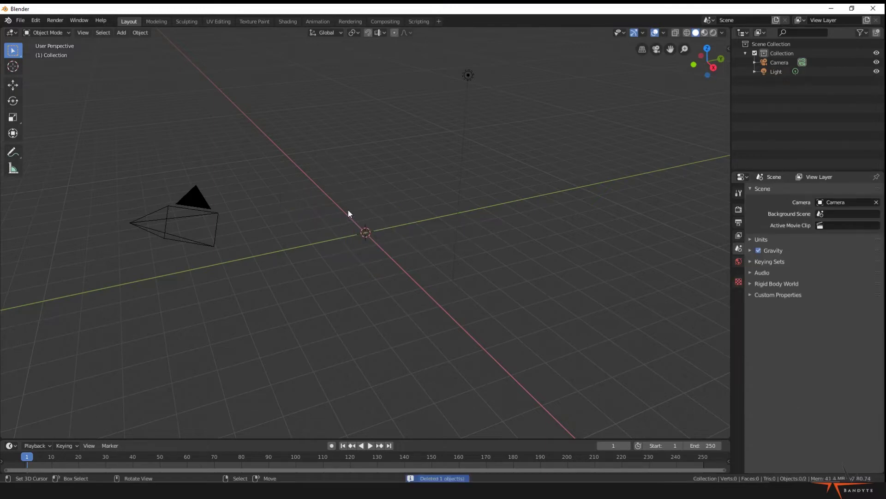
pyautogui.hotkey('shift', 'a')
pyautogui.moveTo(348, 210)
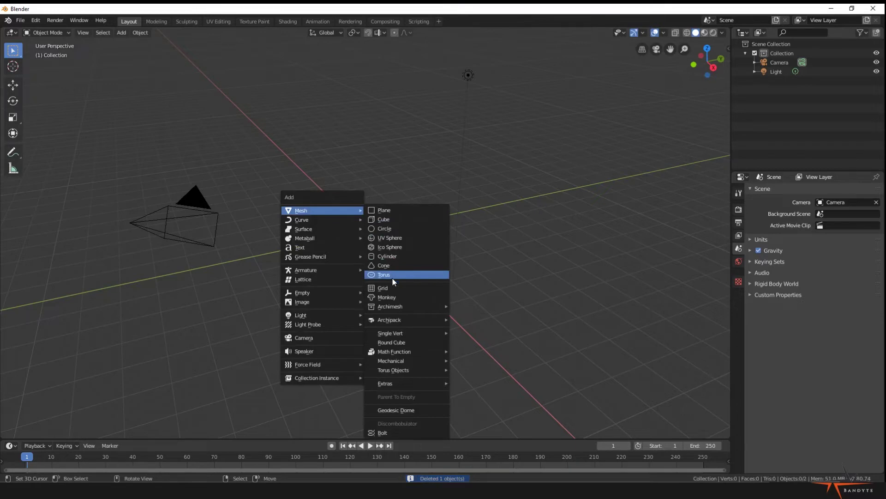
pyautogui.click(393, 298)
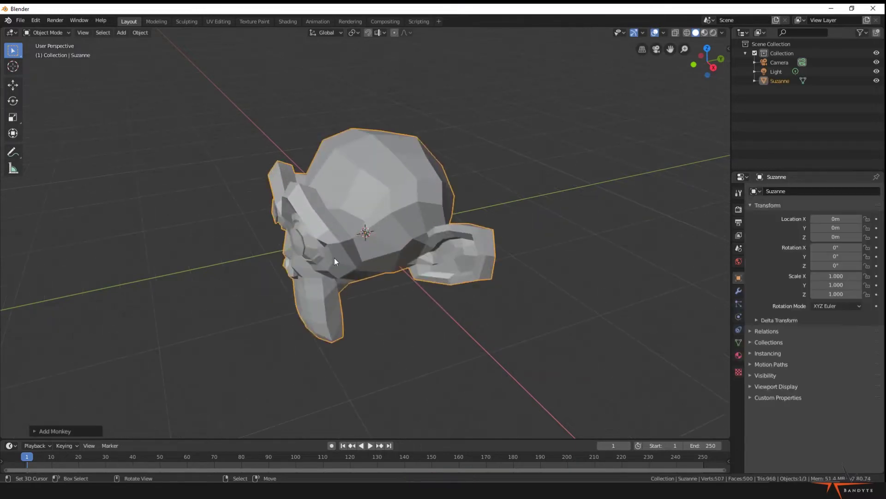
# Step: Give the monkey a level 2 subdivision surface and shade it smooth
pyautogui.moveTo(334, 257); pyautogui.dragTo(434, 284, button='middle')
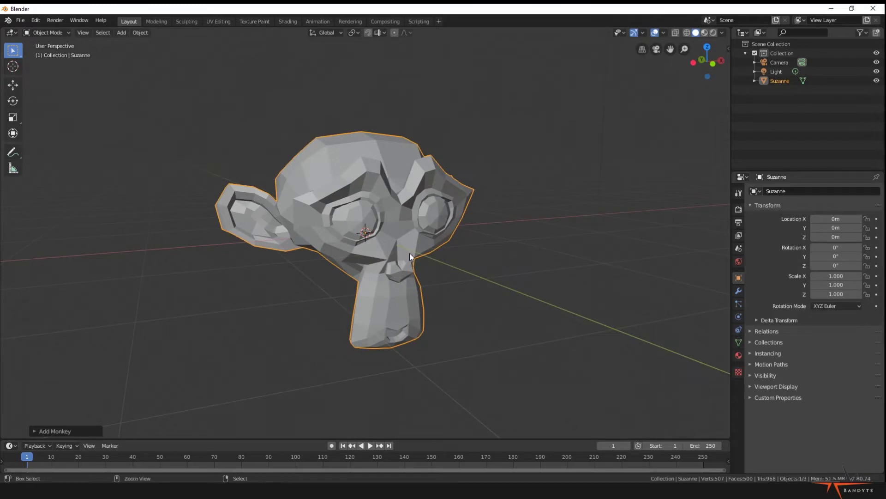
pyautogui.hotkey('ctrl', '2')
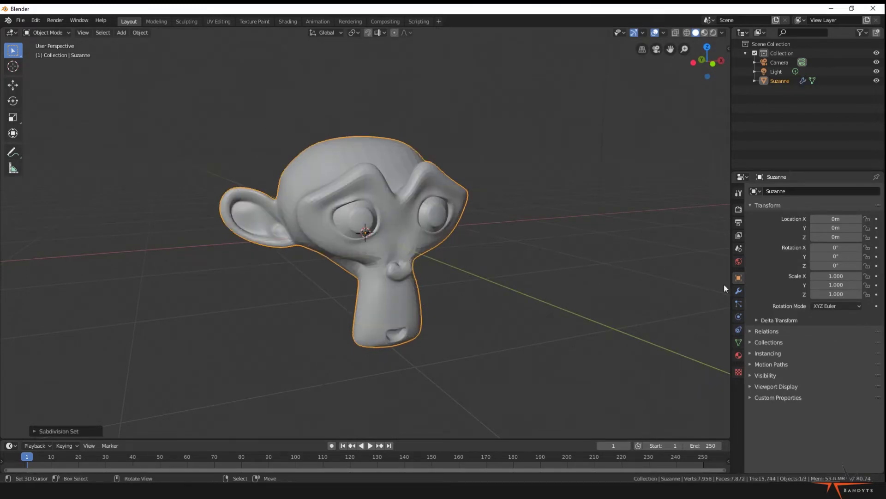
pyautogui.click(421, 263)
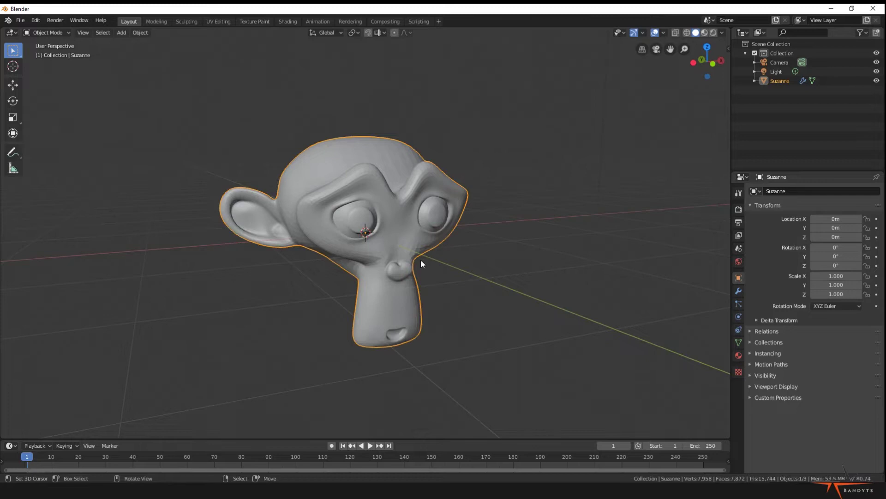
pyautogui.rightClick(418, 257)
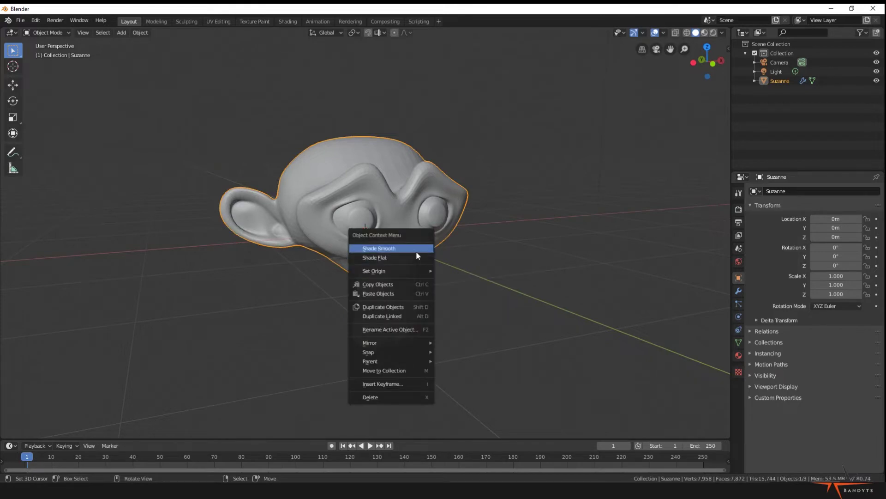
pyautogui.click(417, 249)
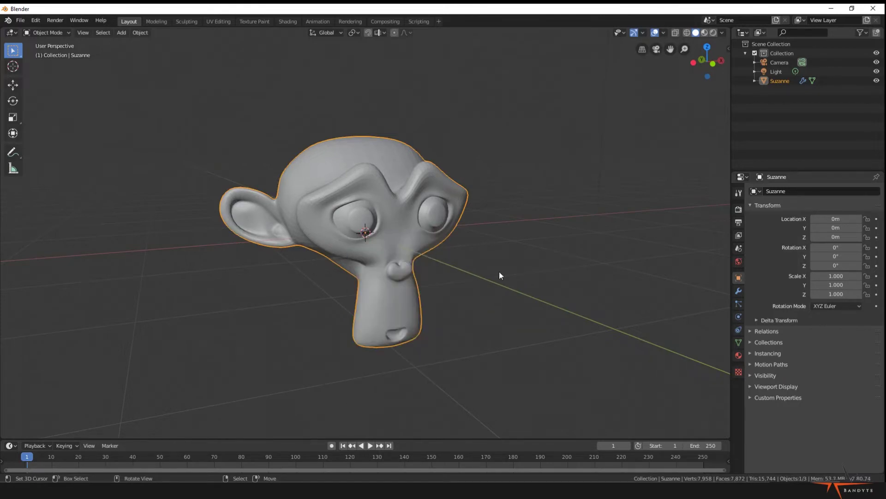
# Step: Switch to the Shading workspace, frame the monkey's face, and turn off the viewport overlays
pyautogui.click(287, 22)
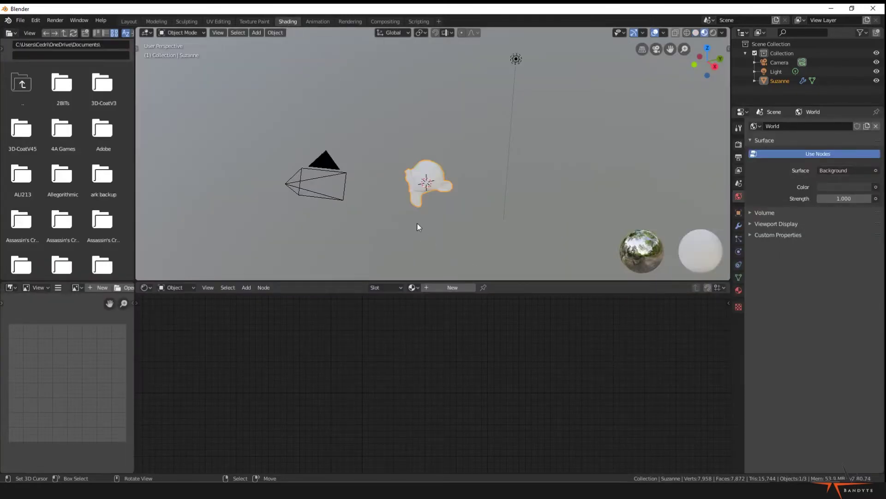
pyautogui.scroll(5, 418, 227)
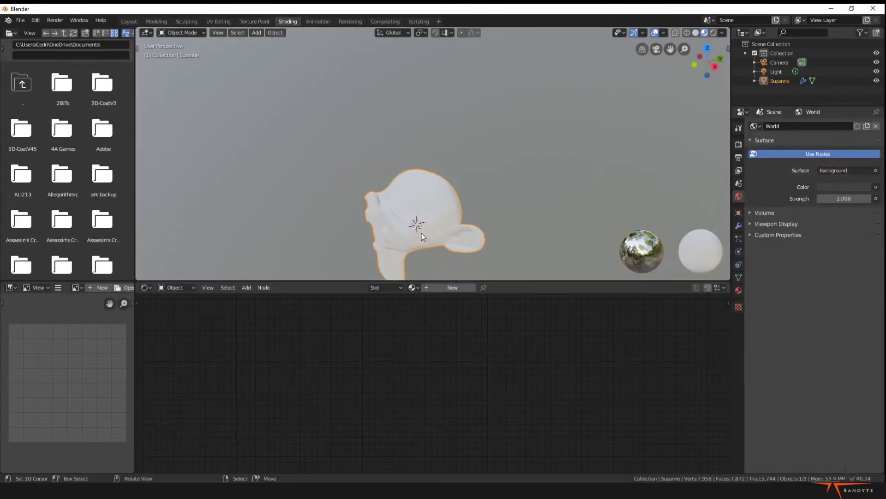
pyautogui.scroll(2, 421, 235)
pyautogui.moveTo(420, 234); pyautogui.dragTo(493, 214, button='middle')
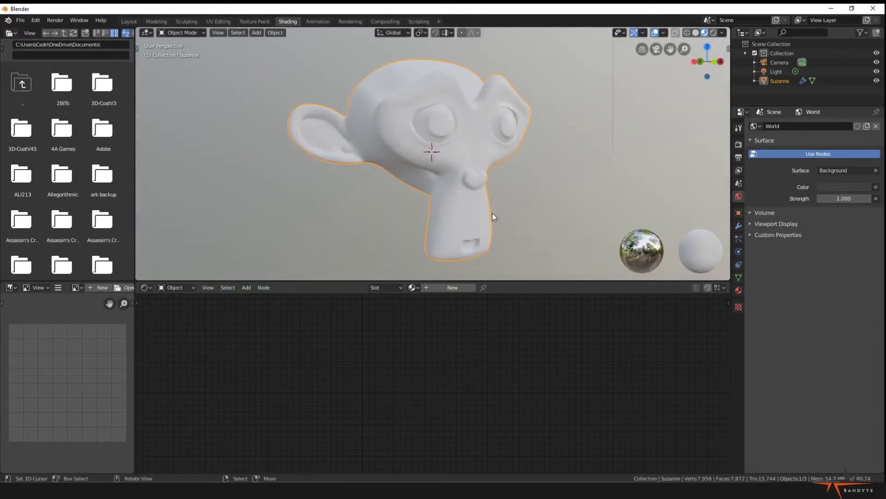
pyautogui.scroll(-1, 493, 218)
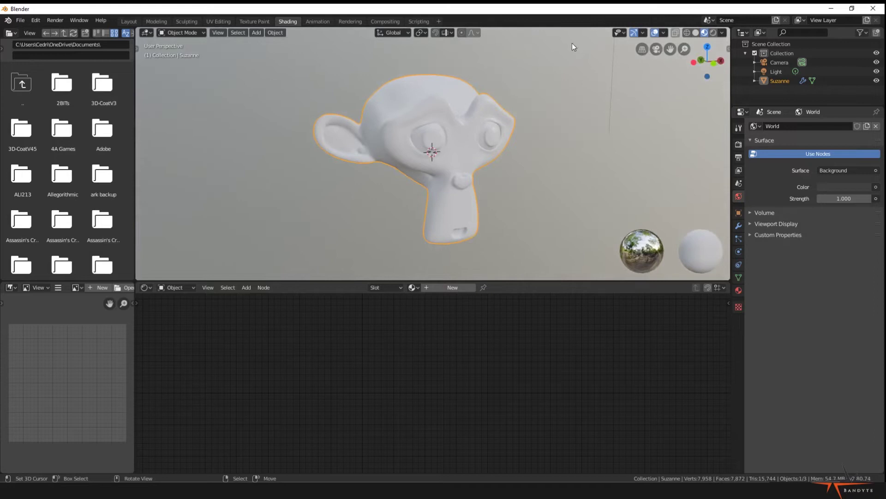
pyautogui.click(655, 33)
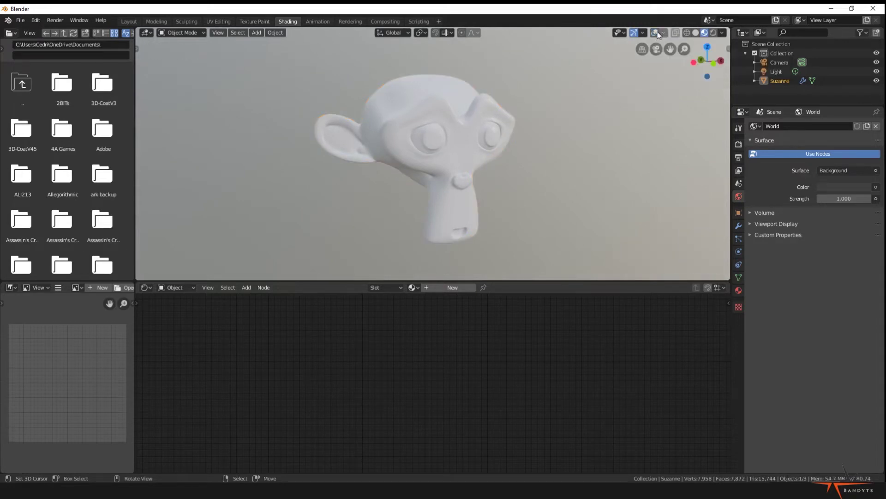
# Step: Browse the viewport's studio environments and enable Scene Lights for the material preview
pyautogui.click(722, 32)
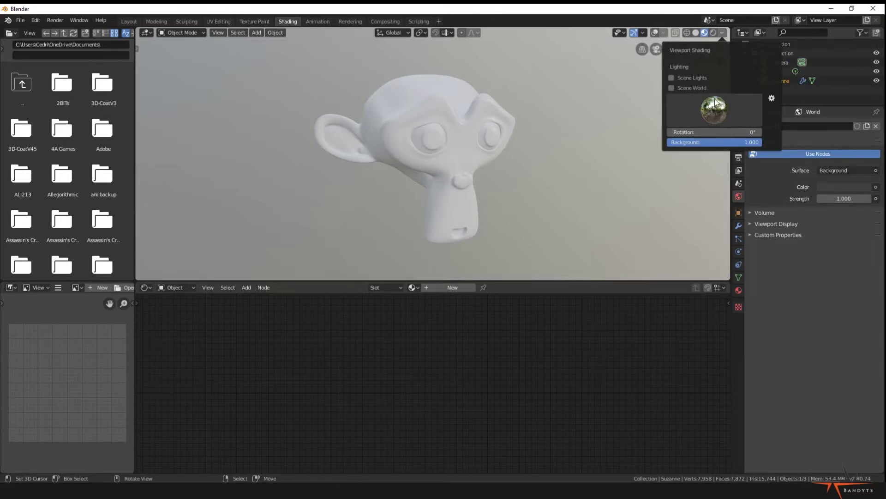
pyautogui.click(711, 104)
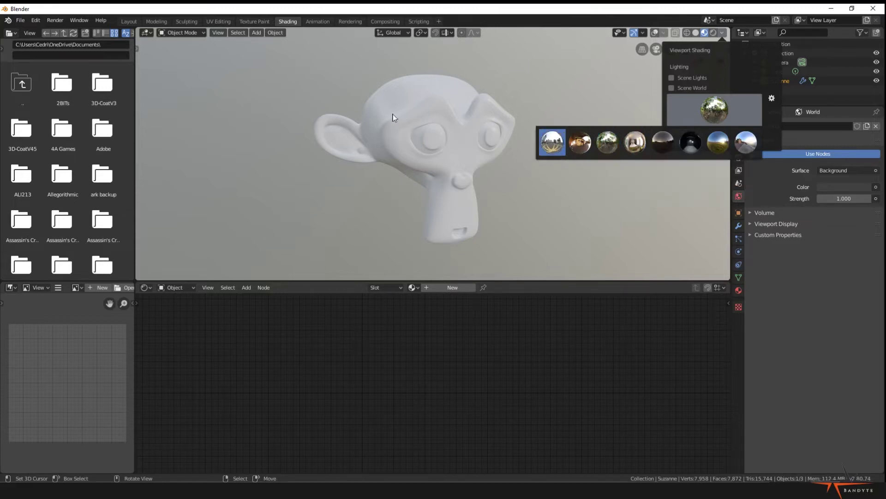
pyautogui.click(672, 78)
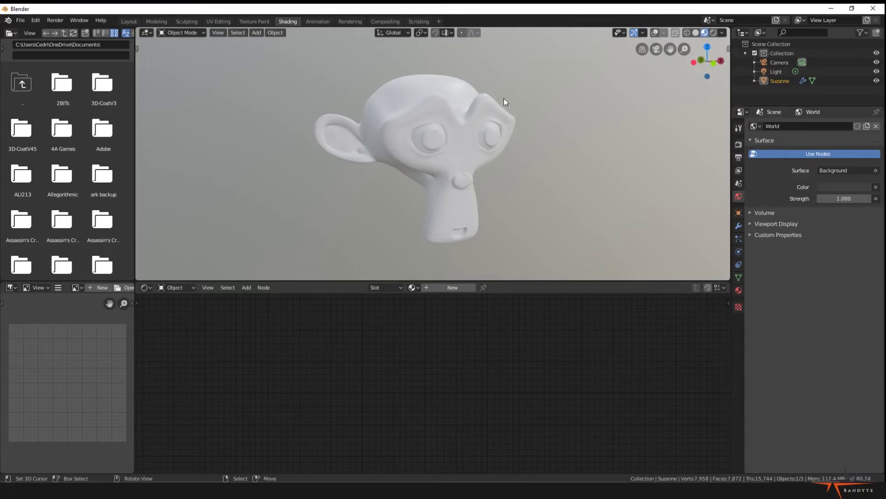
pyautogui.moveTo(511, 84); pyautogui.dragTo(534, 97, button='middle')
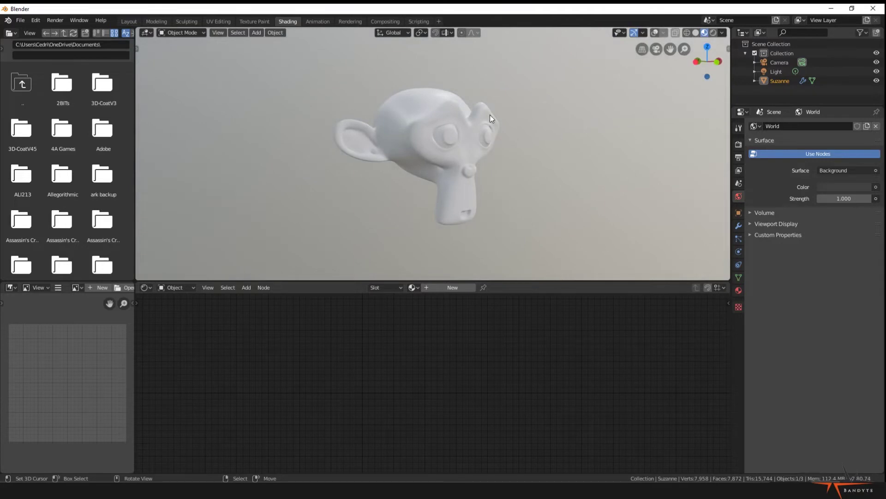
# Step: Try lighting the material preview with Scene World and switch that option off again
pyautogui.click(722, 33)
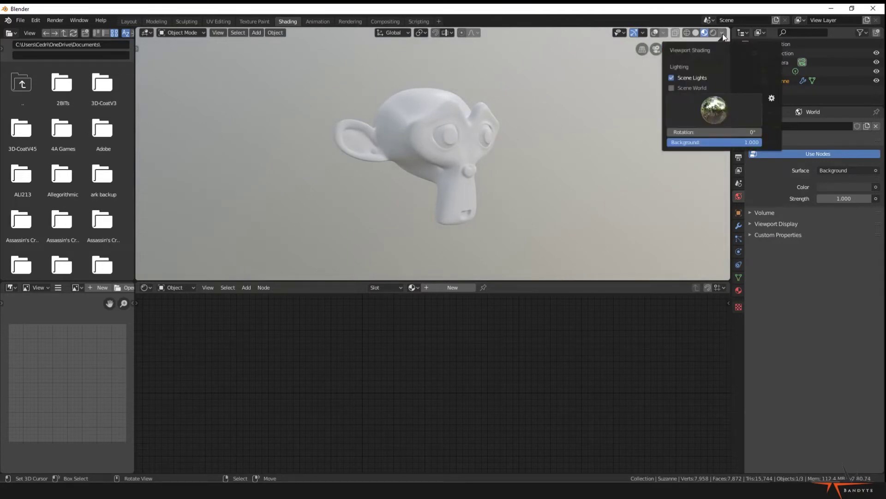
pyautogui.click(671, 88)
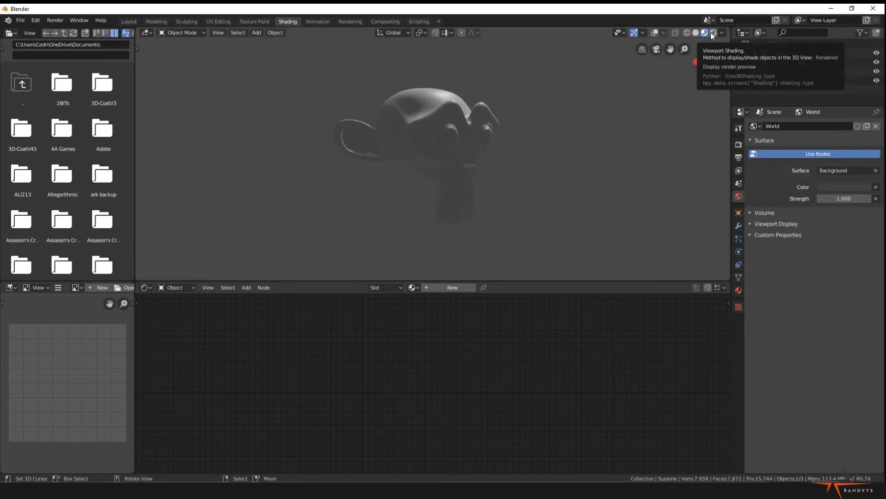
pyautogui.click(722, 33)
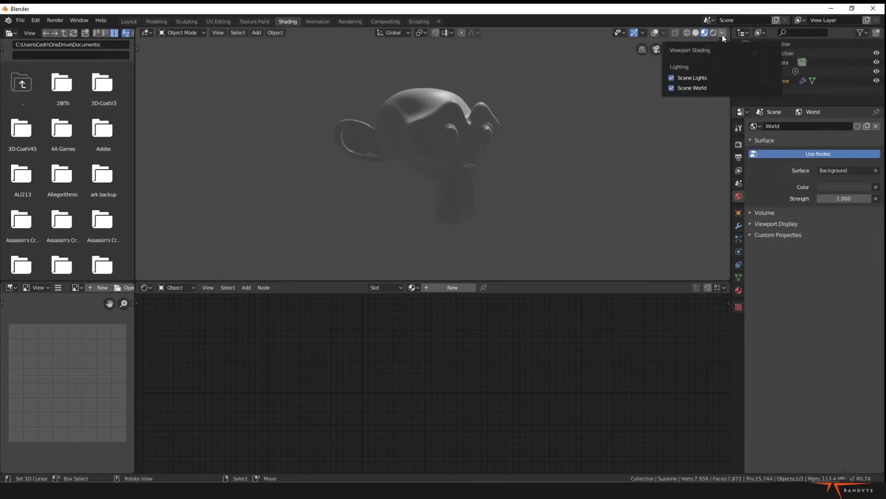
pyautogui.click(672, 88)
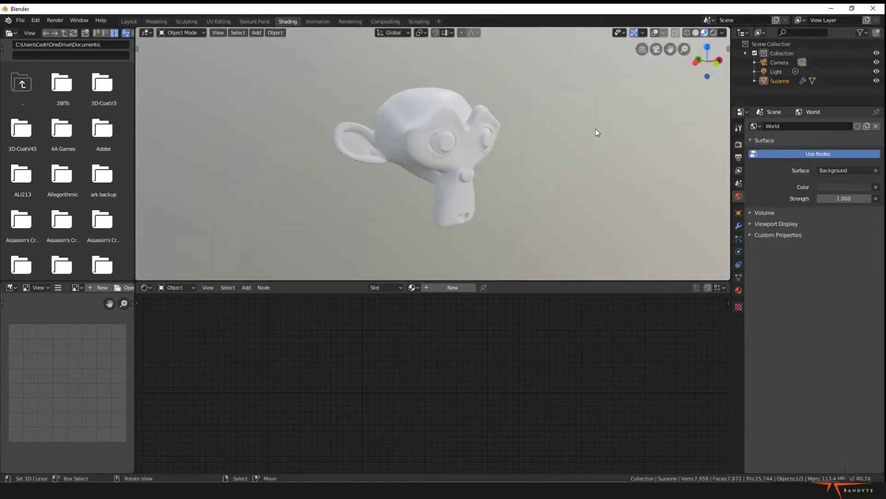
# Step: Create a new material on the monkey and lower its Principled BSDF roughness to about 0.1
pyautogui.click(457, 287)
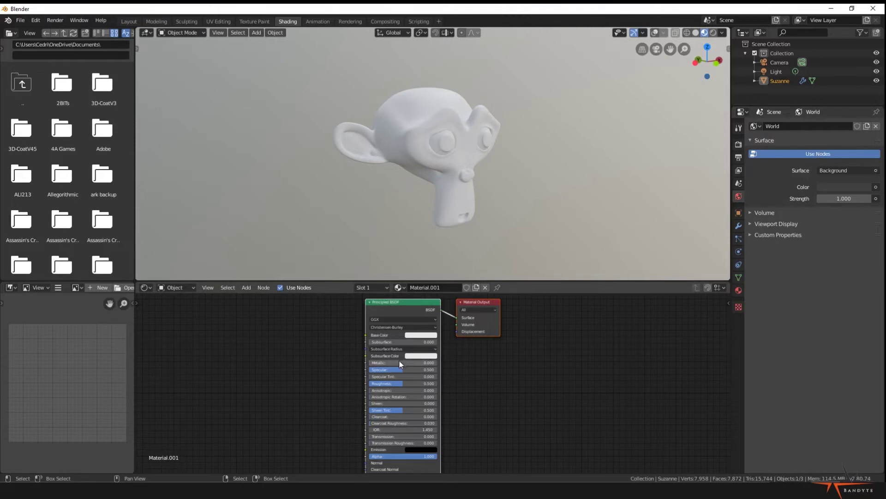
pyautogui.moveTo(409, 383); pyautogui.dragTo(382, 383)
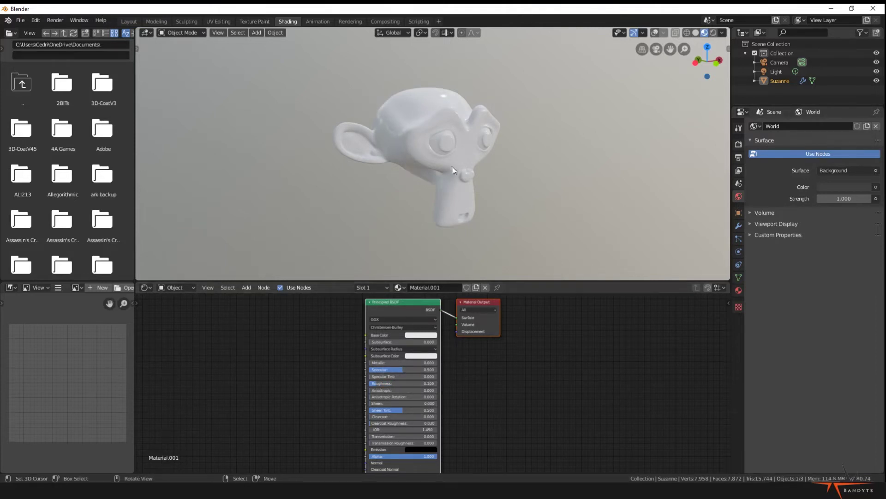
pyautogui.scroll(2, 452, 167)
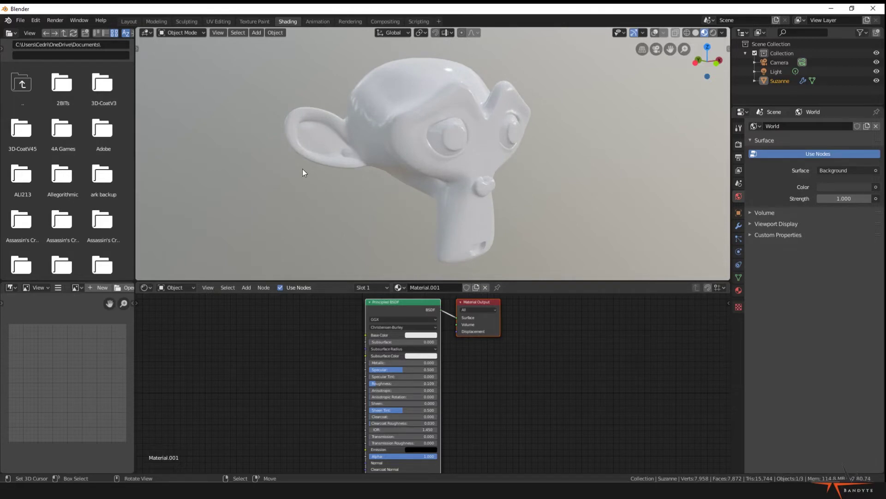
# Step: Enable Ambient Occlusion and Bloom in the Eevee render settings and inspect the monkey's shading
pyautogui.click(740, 144)
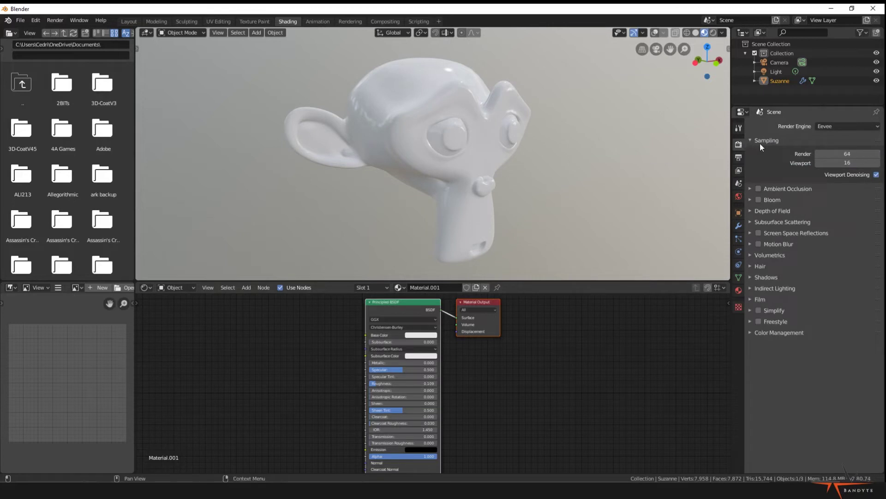
pyautogui.click(758, 187)
pyautogui.moveTo(487, 151)
pyautogui.mouseDown(button='middle')
pyautogui.moveTo(503, 159)
pyautogui.moveTo(491, 145)
pyautogui.mouseUp(button='middle')
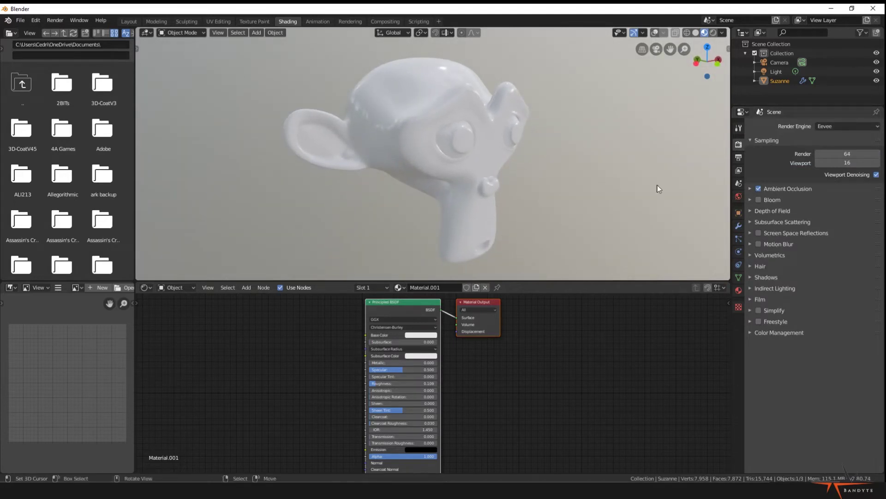
pyautogui.click(761, 200)
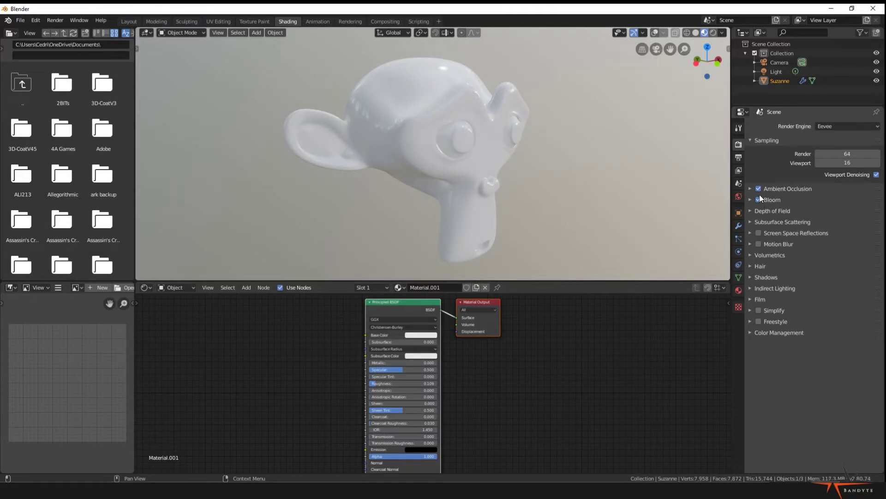
pyautogui.moveTo(644, 206)
pyautogui.mouseDown(button='middle')
pyautogui.moveTo(489, 198)
pyautogui.moveTo(536, 181)
pyautogui.moveTo(622, 204)
pyautogui.moveTo(655, 199)
pyautogui.mouseUp(button='middle')
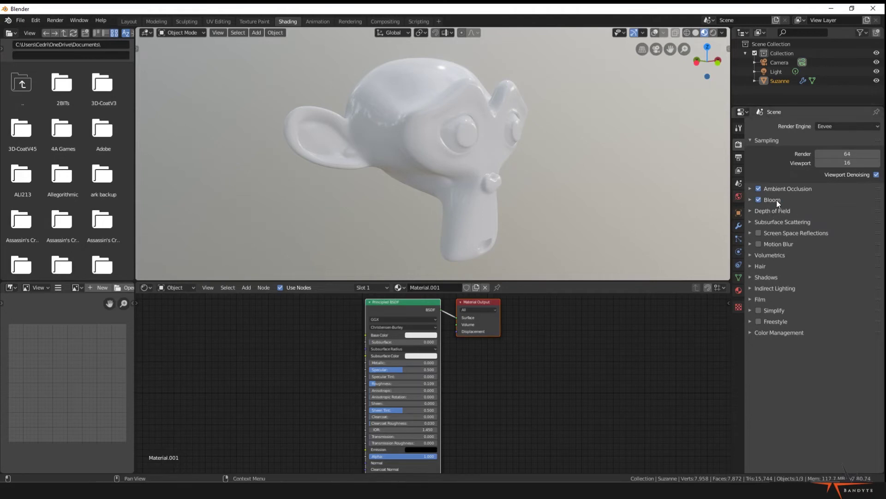
pyautogui.moveTo(653, 186)
pyautogui.mouseDown(button='middle')
pyautogui.moveTo(534, 162)
pyautogui.moveTo(644, 188)
pyautogui.mouseUp(button='middle')
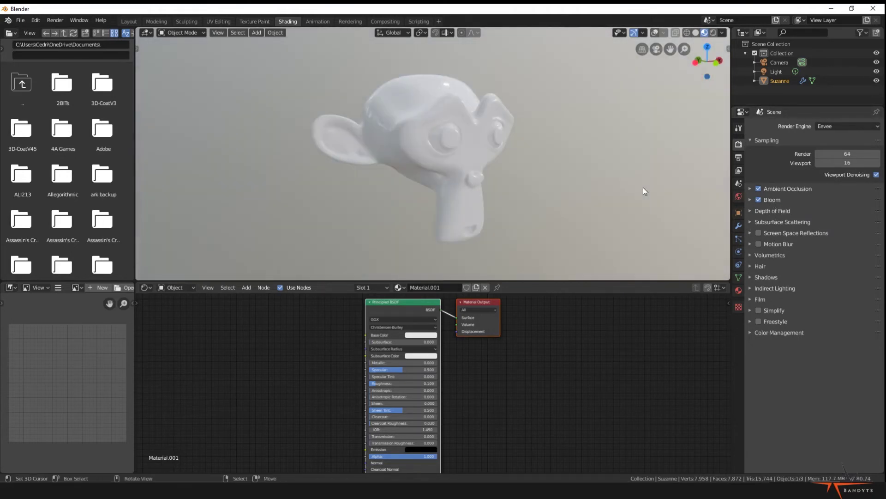
# Step: Enable Screen Space Reflections for Eevee and duplicate the monkey head, placing the copy beside the original
pyautogui.click(759, 233)
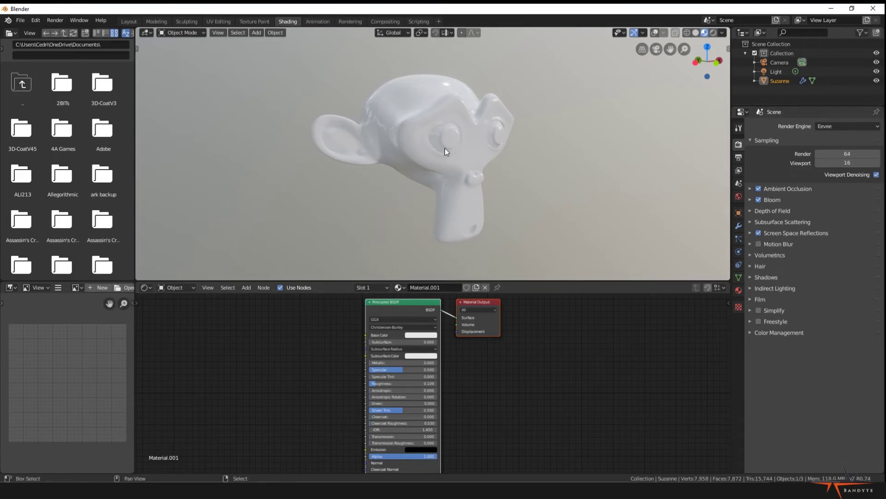
pyautogui.hotkey('shift', 'd')
pyautogui.click(213, 142)
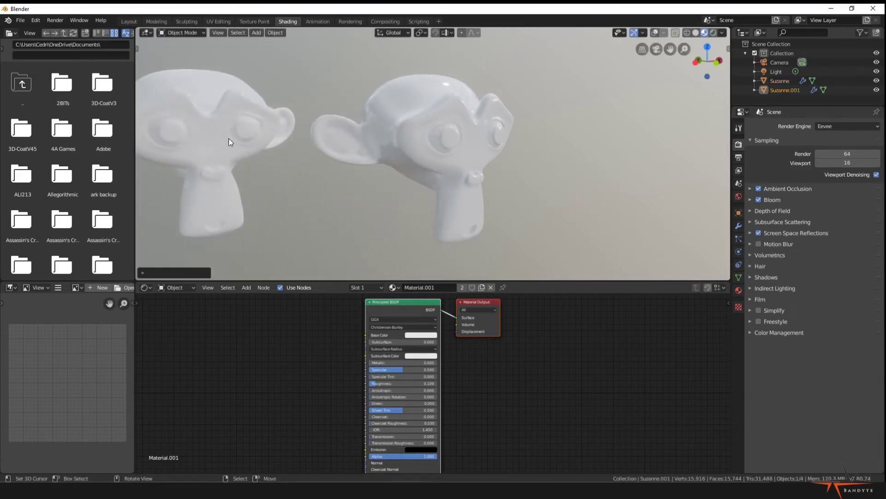
pyautogui.press('g')
pyautogui.click(340, 147)
pyautogui.moveTo(357, 136); pyautogui.dragTo(434, 155, button='middle')
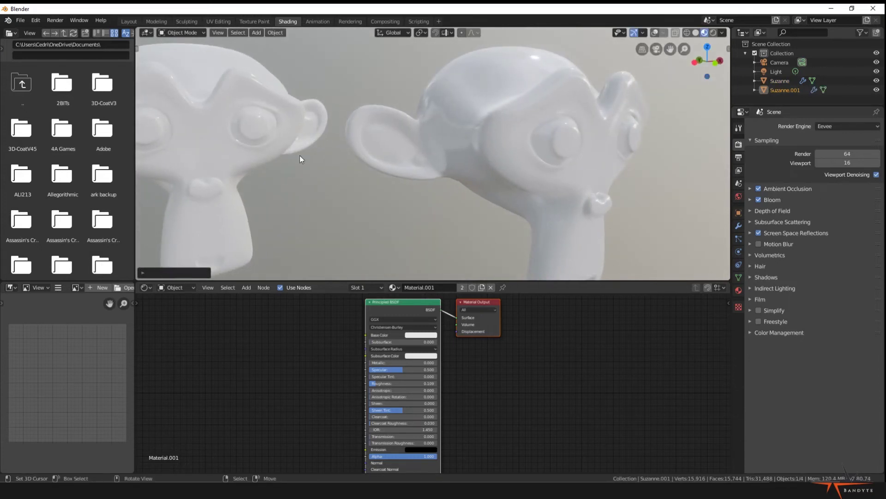
# Step: Compare the reflections between both heads with Screen Space Reflections off and on, moving the duplicate around
pyautogui.press('g')
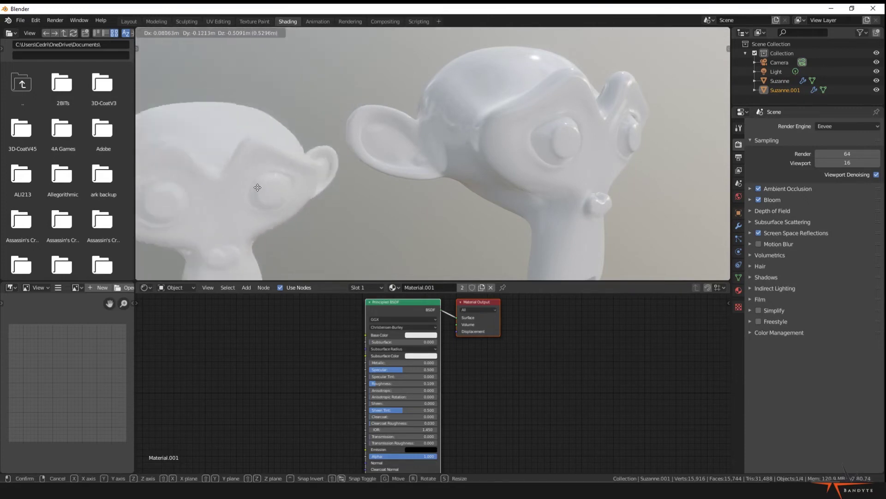
pyautogui.click(238, 128)
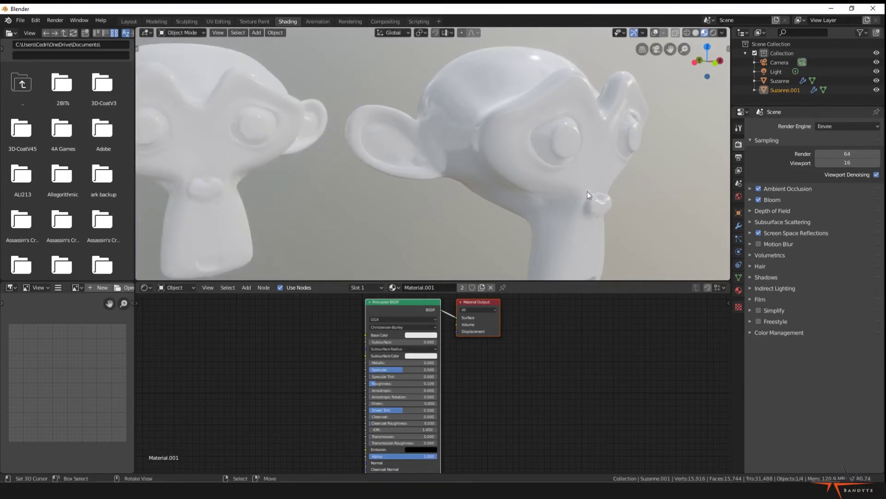
pyautogui.click(759, 233)
pyautogui.press('g')
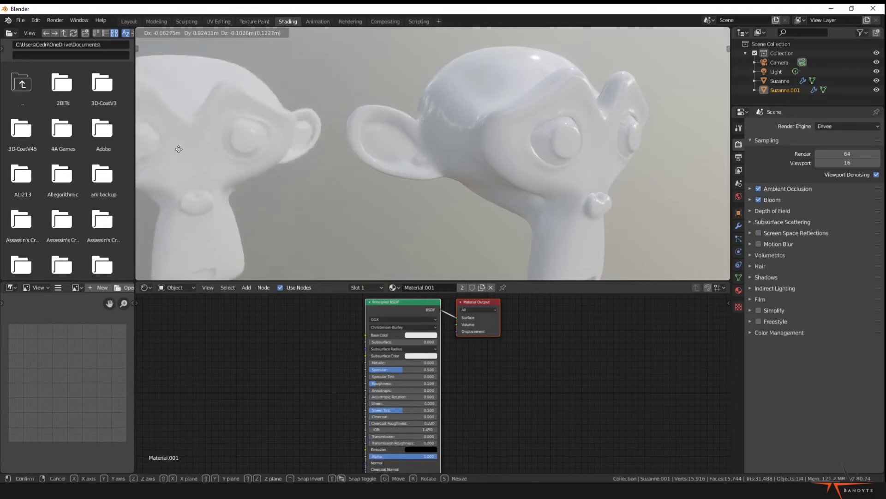
pyautogui.click(227, 140)
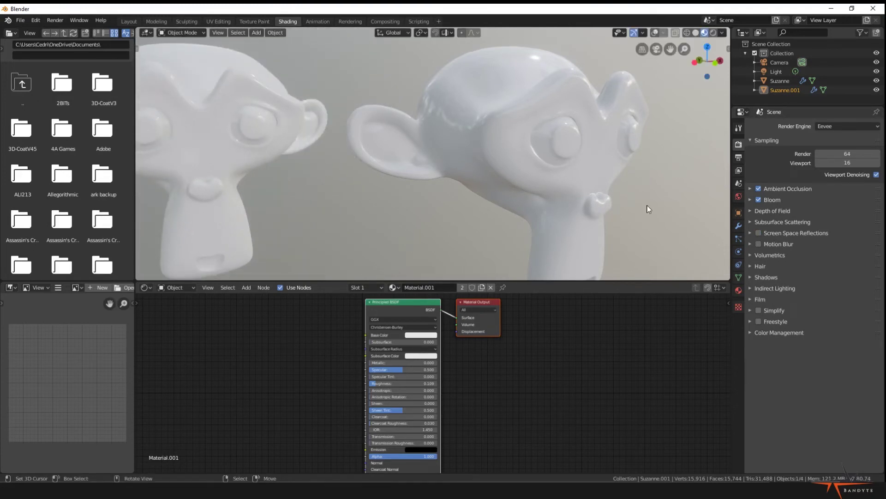
pyautogui.click(758, 233)
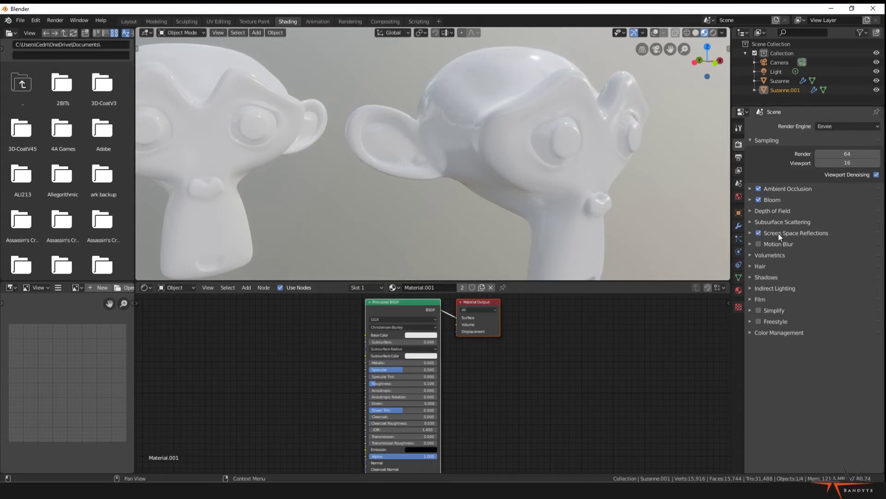
# Step: Disable Half Res Trace for Screen Space Reflections and check the reflections by moving the duplicate head near the original
pyautogui.click(778, 234)
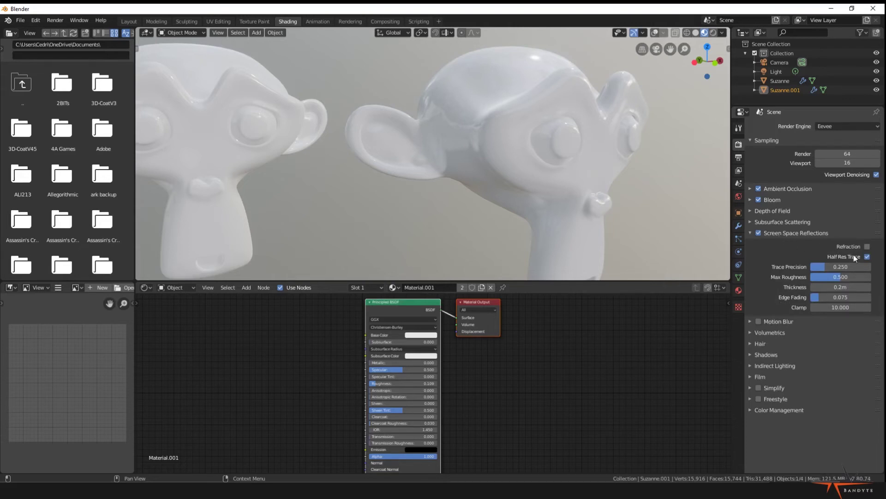
pyautogui.click(866, 257)
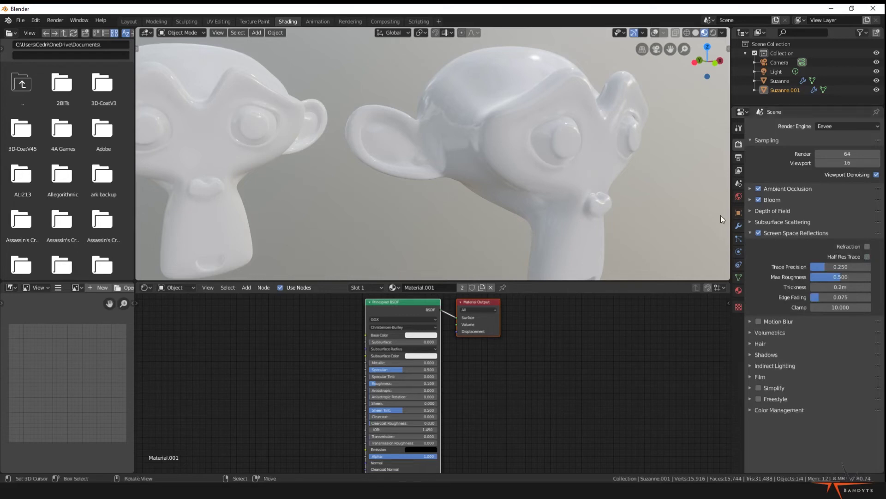
pyautogui.press('g')
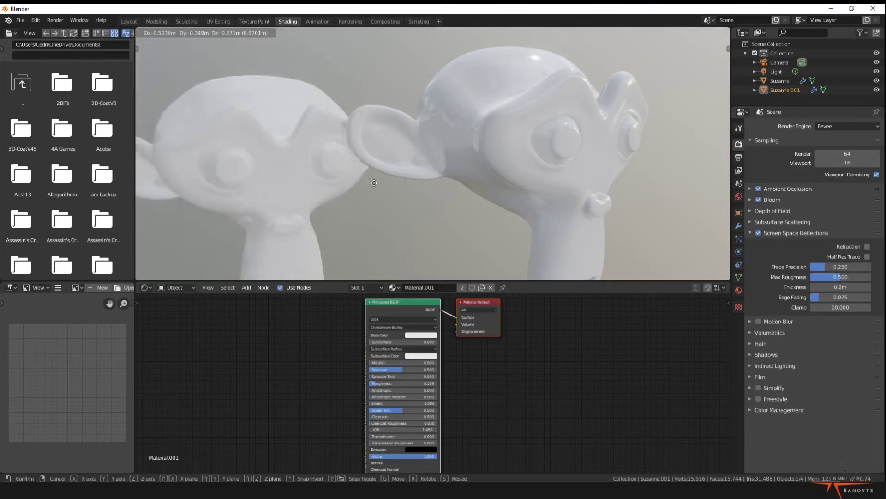
pyautogui.click(340, 170)
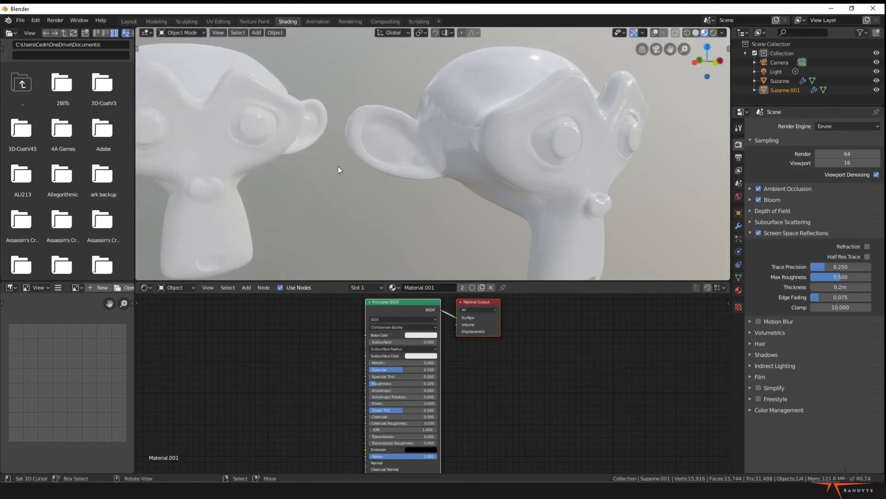
pyautogui.click(777, 233)
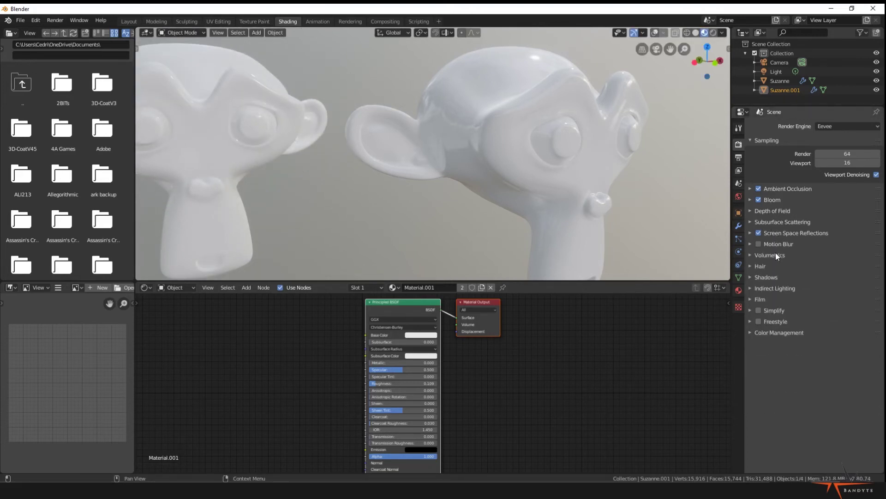
# Step: Raise the Eevee shadow resolution, setting the cube size to 2048px and increasing the cascade size
pyautogui.click(768, 277)
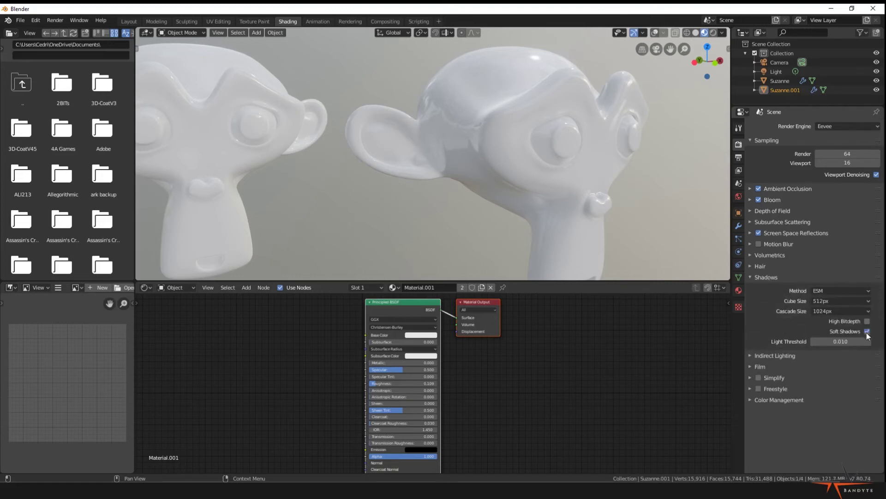
pyautogui.click(829, 301)
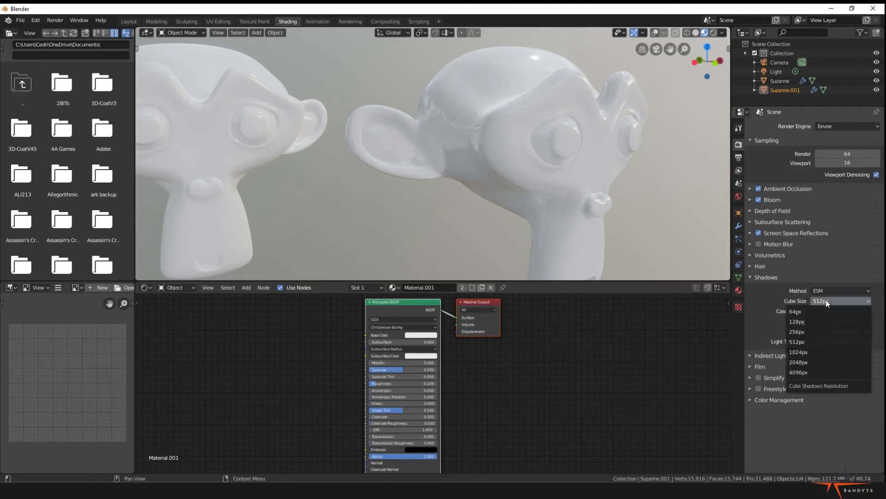
pyautogui.click(819, 362)
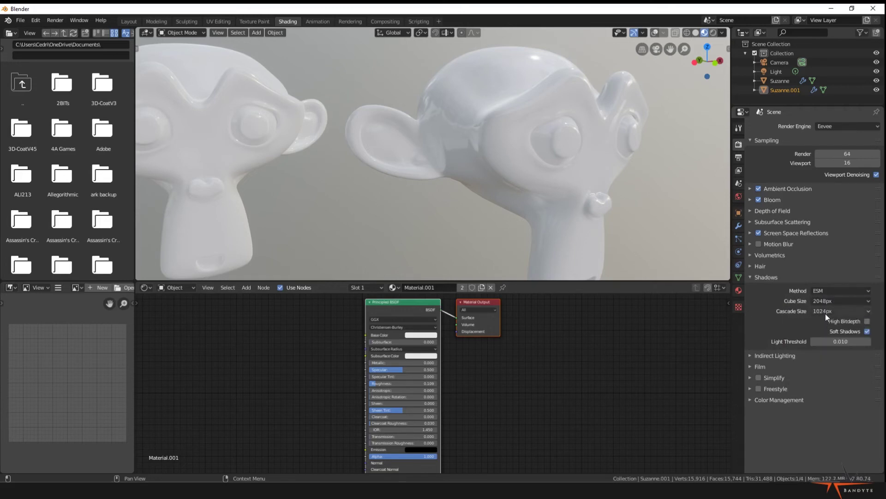
pyautogui.click(829, 311)
pyautogui.click(809, 371)
pyautogui.click(778, 278)
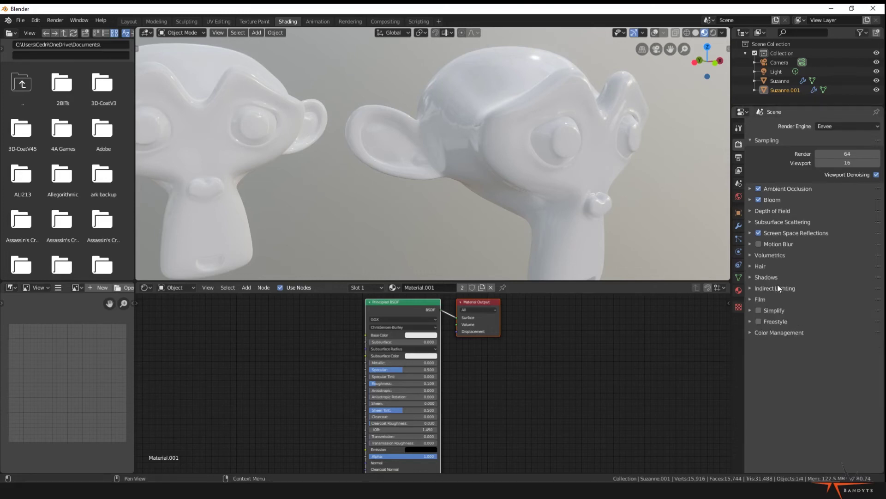
# Step: Set the color management look to Medium High Contrast
pyautogui.click(780, 333)
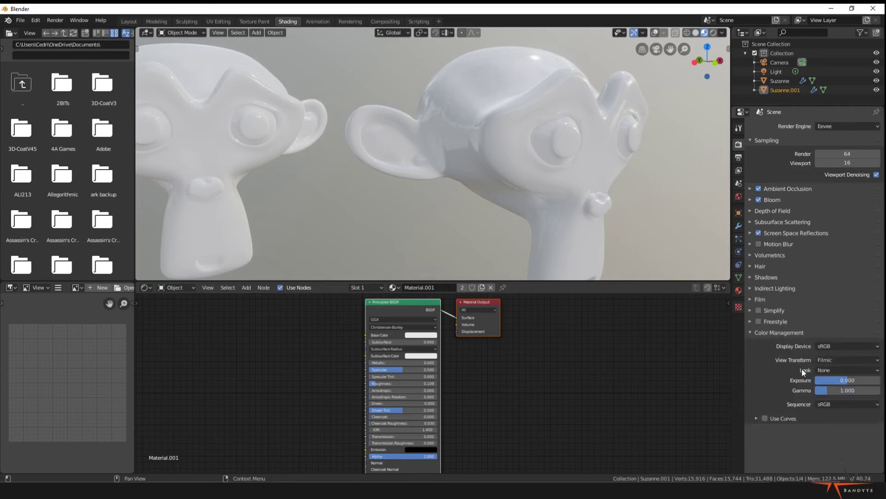
pyautogui.click(828, 370)
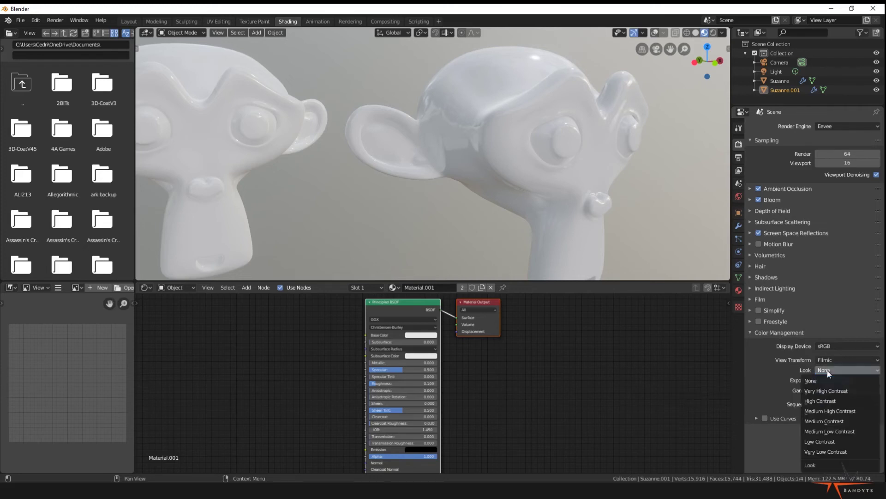
pyautogui.click(848, 410)
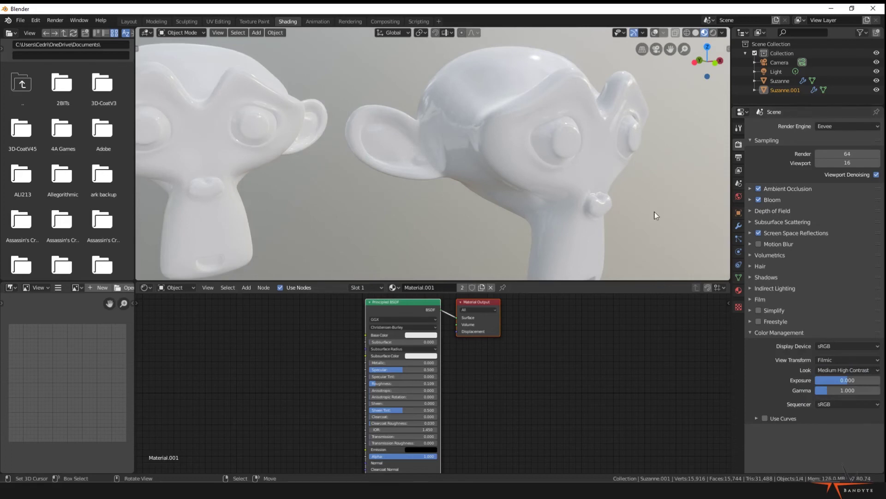
# Step: Delete the duplicate monkey head, select the original and frame it in the viewport
pyautogui.scroll(-4, 564, 129)
pyautogui.moveTo(563, 128); pyautogui.dragTo(600, 179, button='middle')
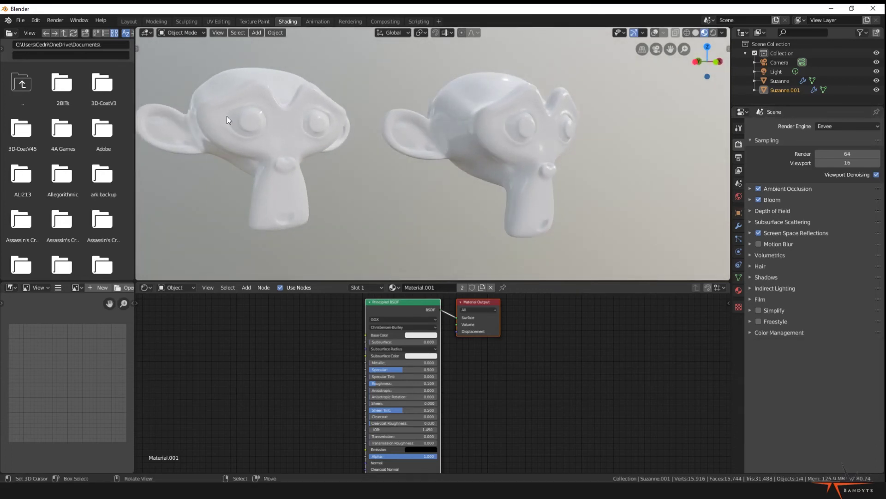
pyautogui.press('x')
pyautogui.click(246, 114)
pyautogui.click(466, 133)
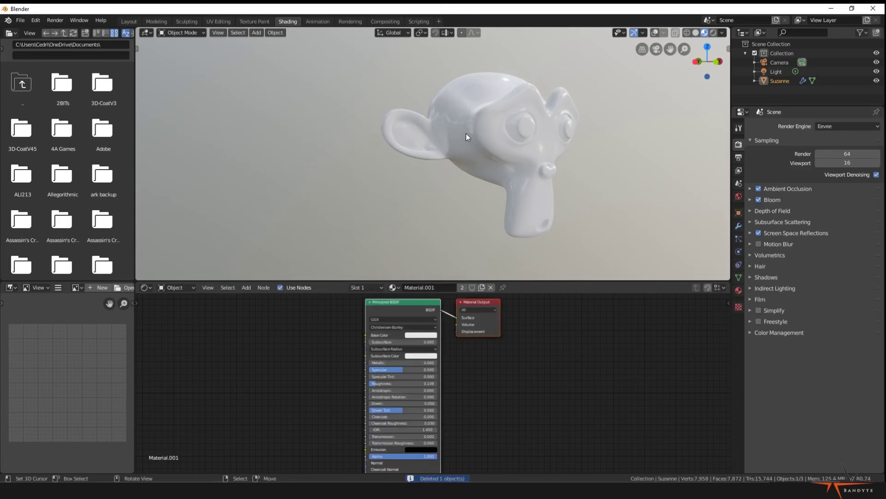
pyautogui.press('KP_Decimal')
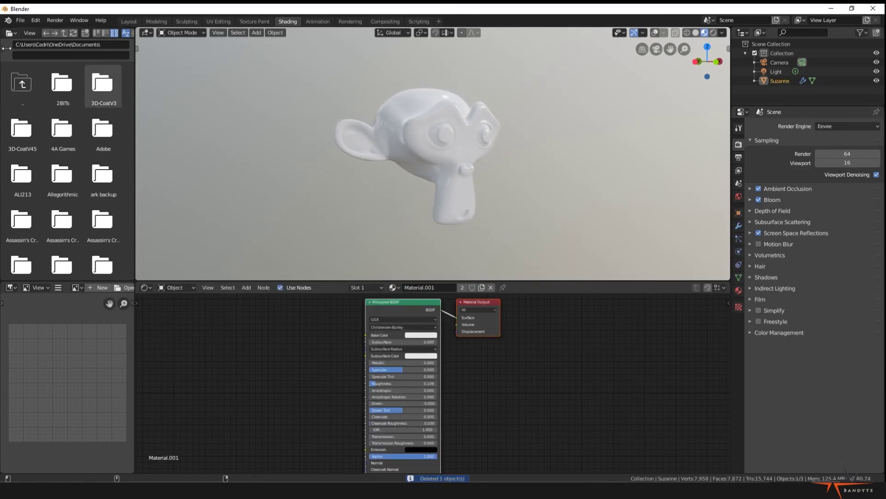
# Step: Open the bookmarked TEX folder in the file browser, hide the bookmarks again and browse the textures
pyautogui.moveTo(2, 48); pyautogui.dragTo(96, 59)
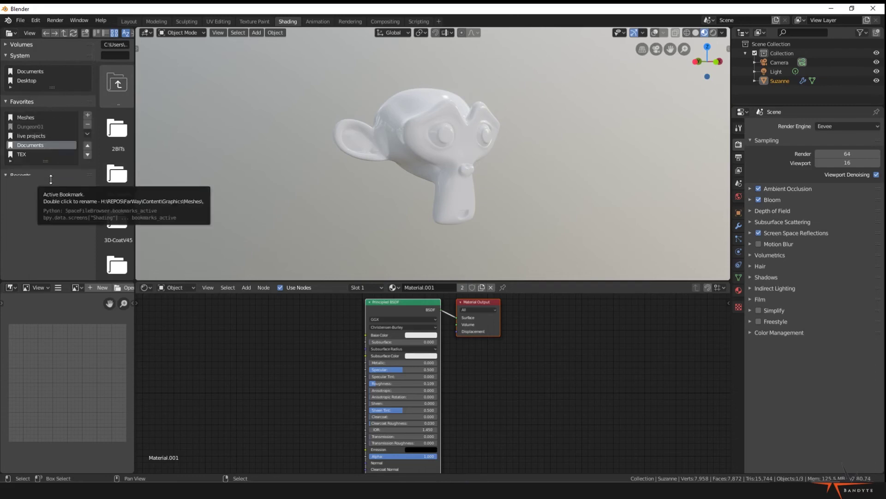
pyautogui.click(21, 154)
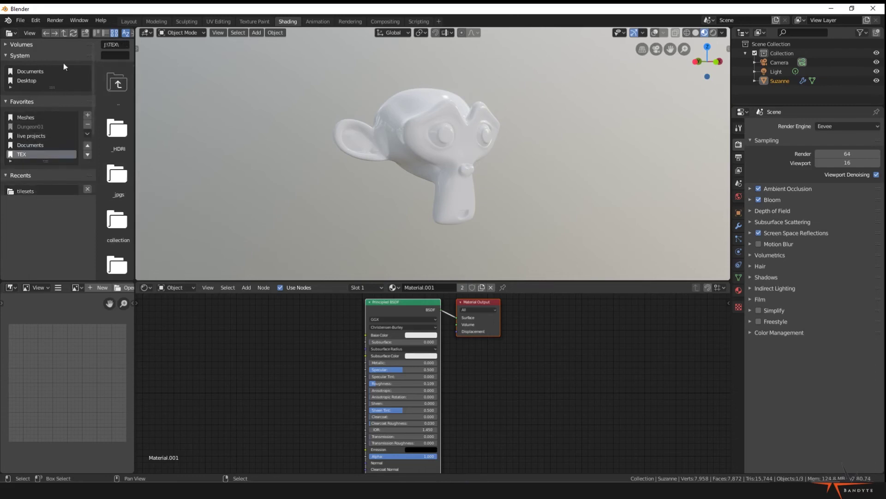
pyautogui.moveTo(95, 70); pyautogui.dragTo(14, 70)
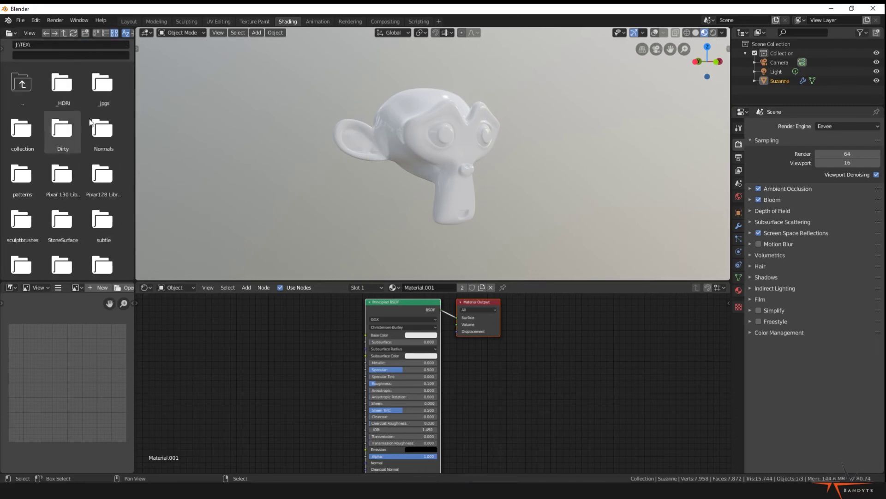
pyautogui.scroll(-15, 97, 107)
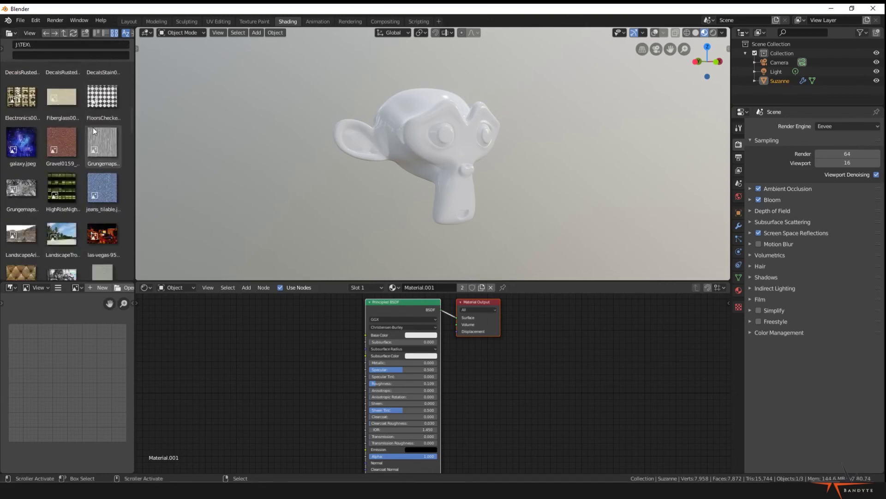
pyautogui.scroll(-5, 93, 127)
pyautogui.scroll(6, 93, 128)
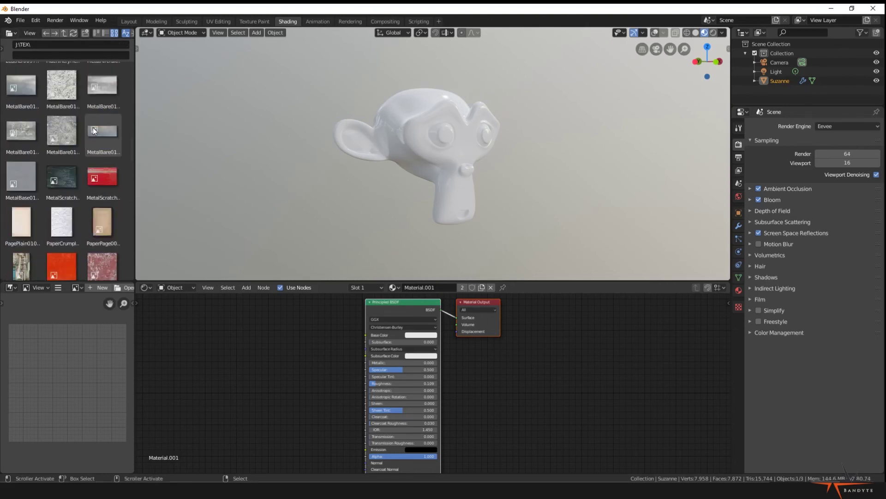
pyautogui.scroll(14, 92, 127)
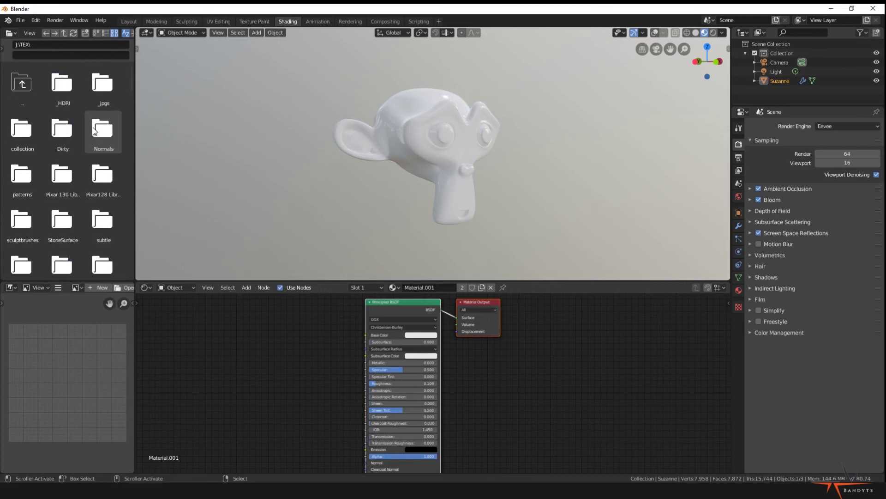
# Step: Switch the image editor area below the file browser to the UV Editor
pyautogui.click(11, 287)
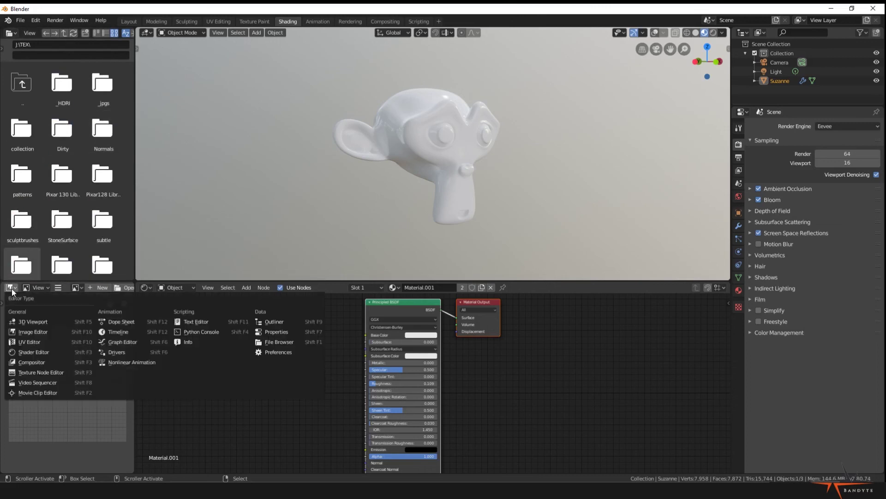
pyautogui.click(29, 342)
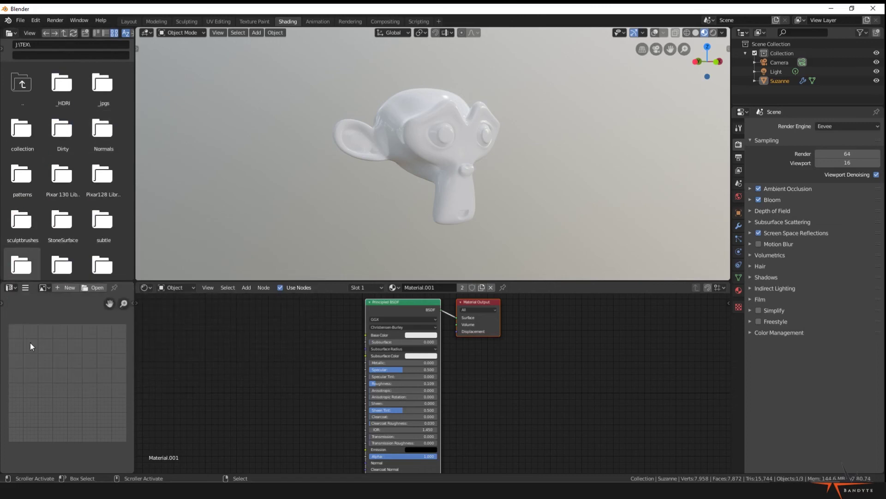